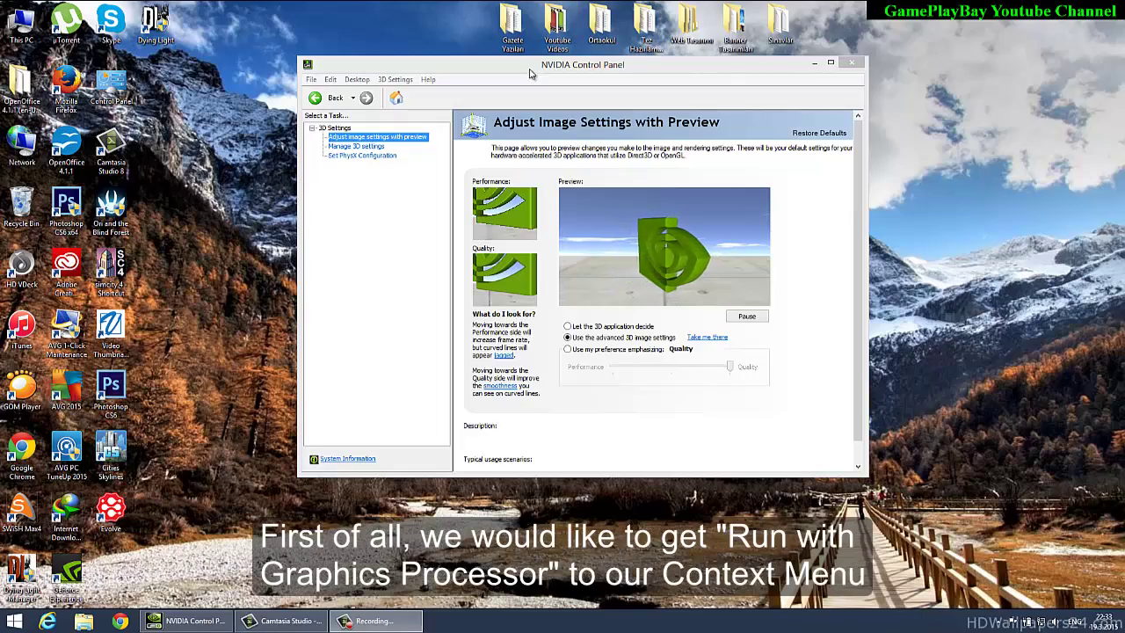
# - Turn off the option that adds "Run with graphics processor" to the context menu and check its state
pyautogui.click(386, 80)
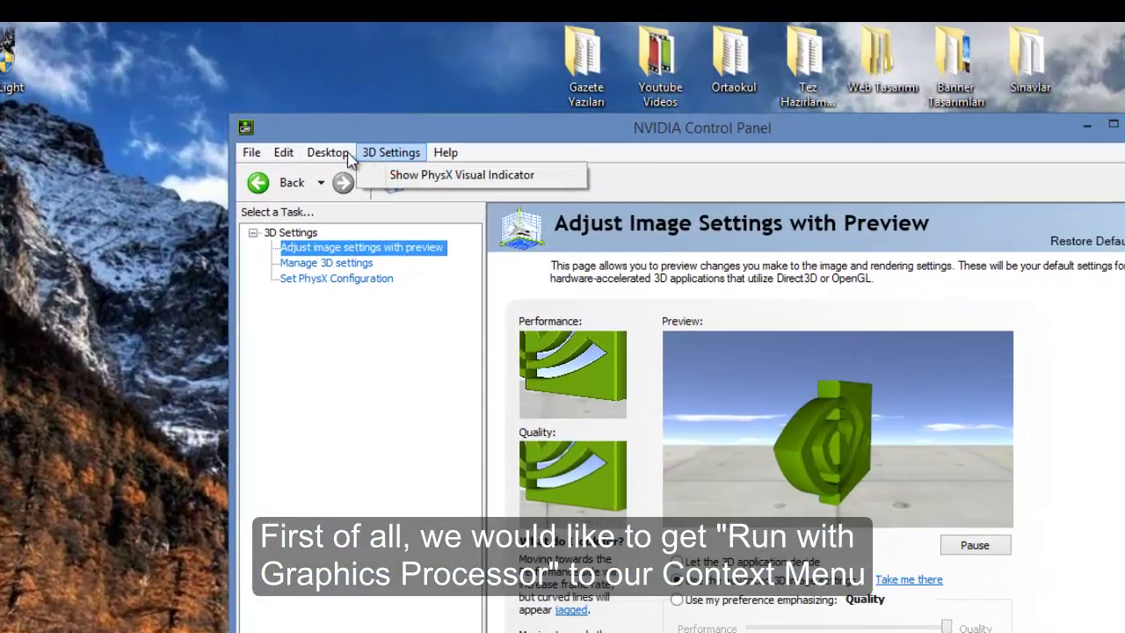
pyautogui.moveTo(334, 135)
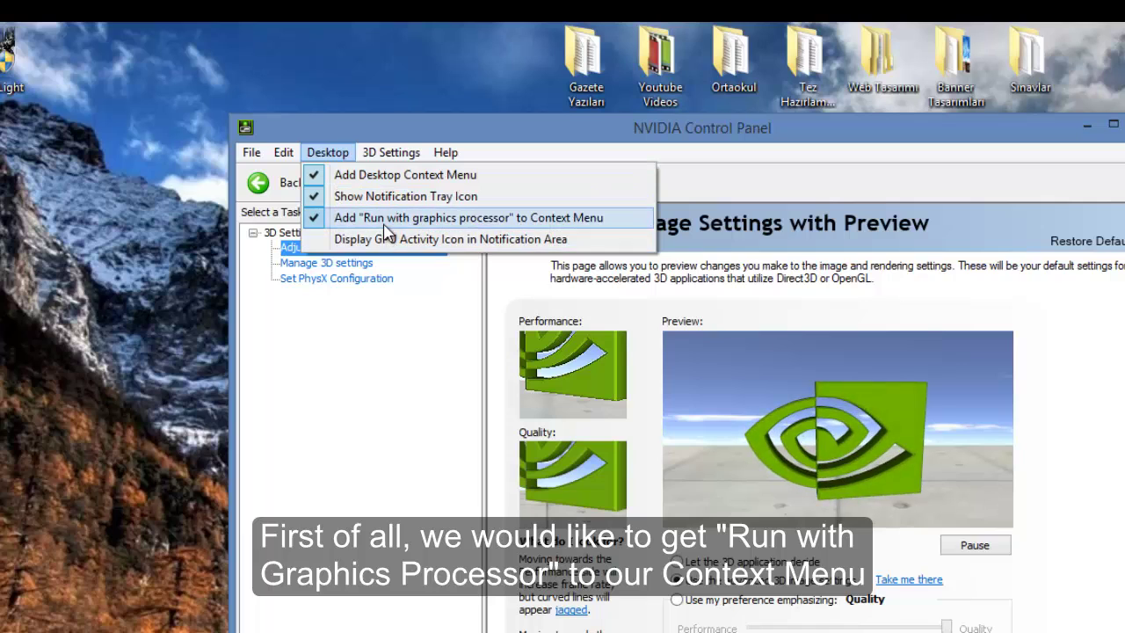
pyautogui.click(387, 218)
pyautogui.click(329, 153)
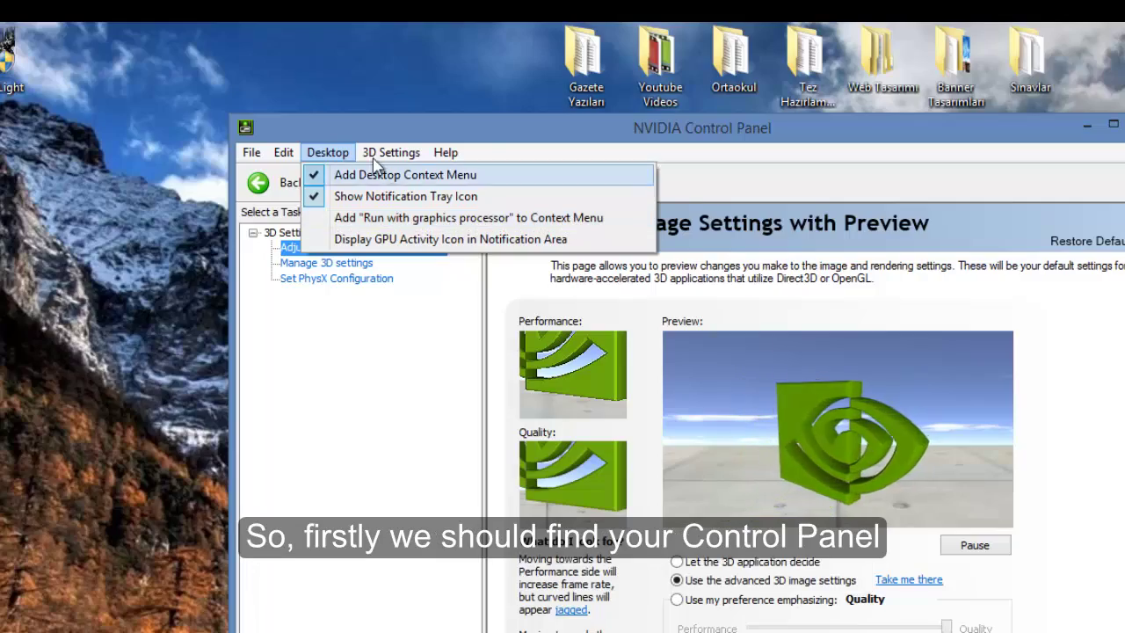
pyautogui.click(330, 153)
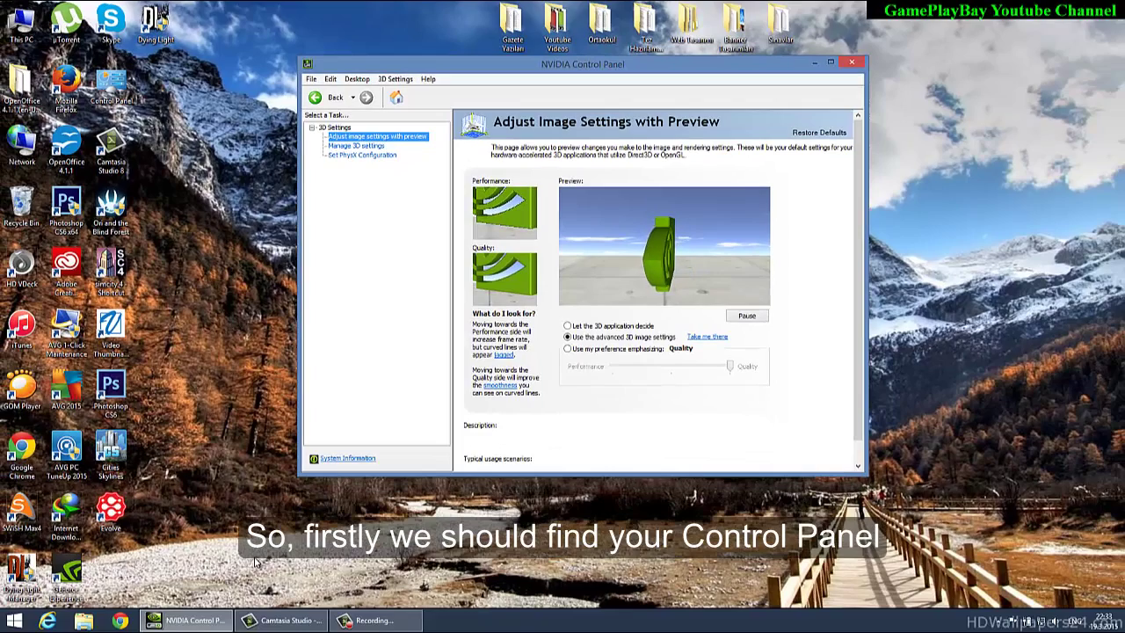
# - Open the NVIDIA settings through the Windows Control Panel and enable adding "Run with graphics processor" to the context menu
pyautogui.press('super')
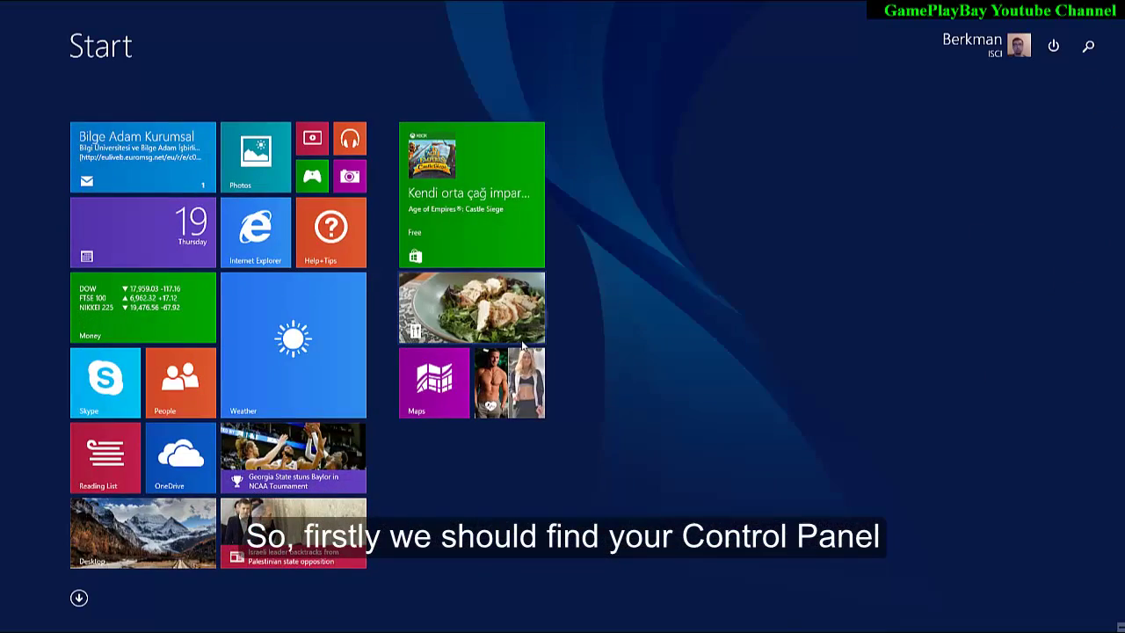
pyautogui.write('control panel')
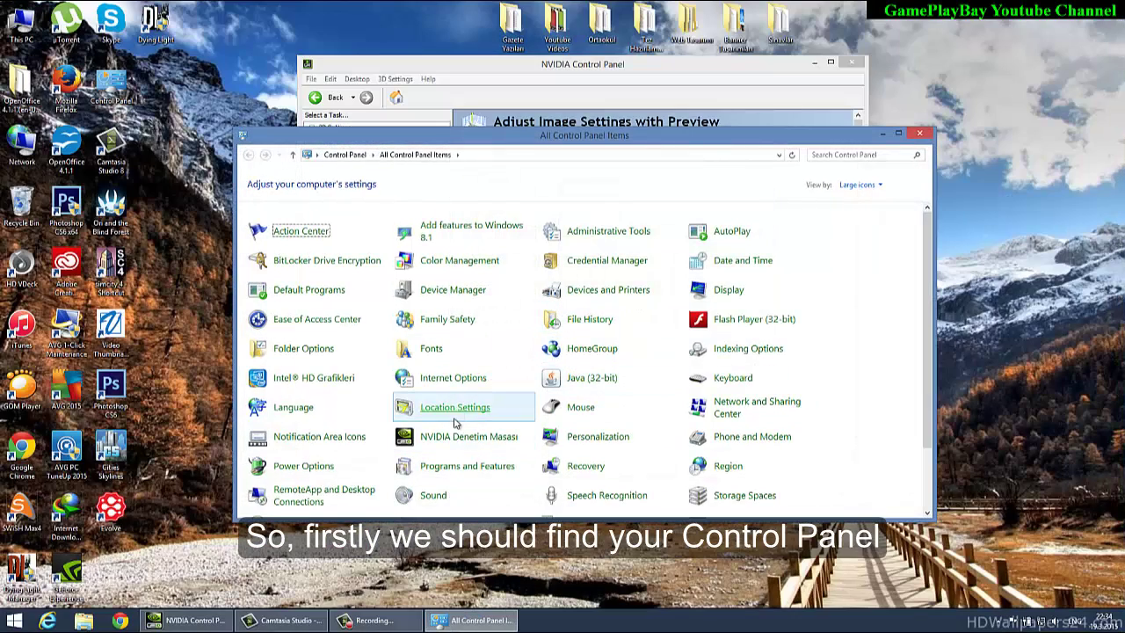
pyautogui.click(452, 438)
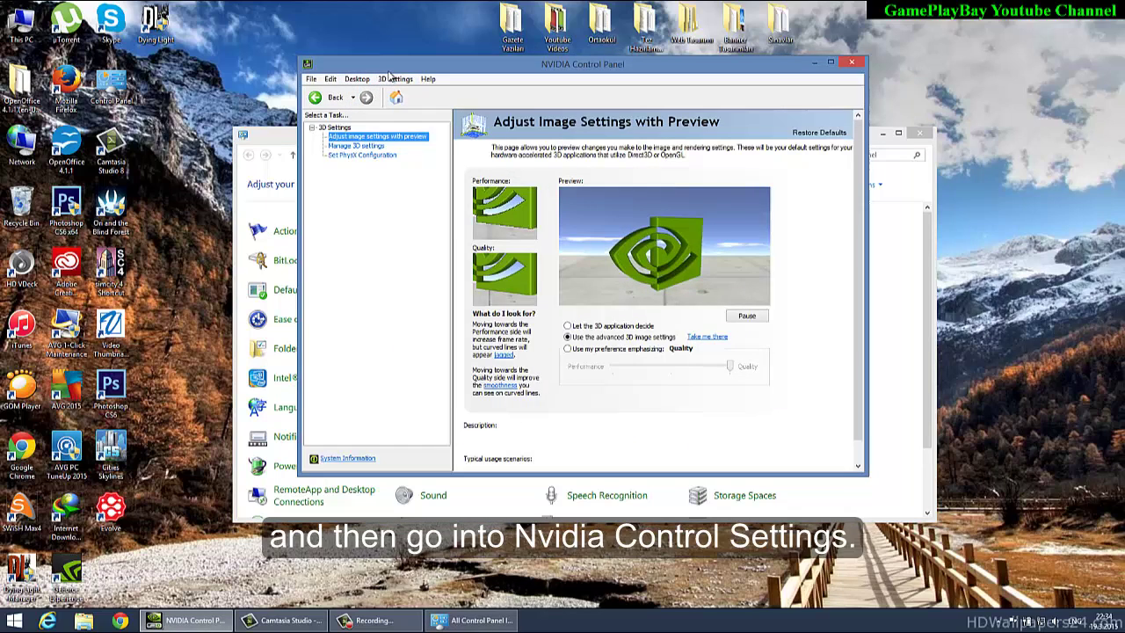
pyautogui.click(362, 80)
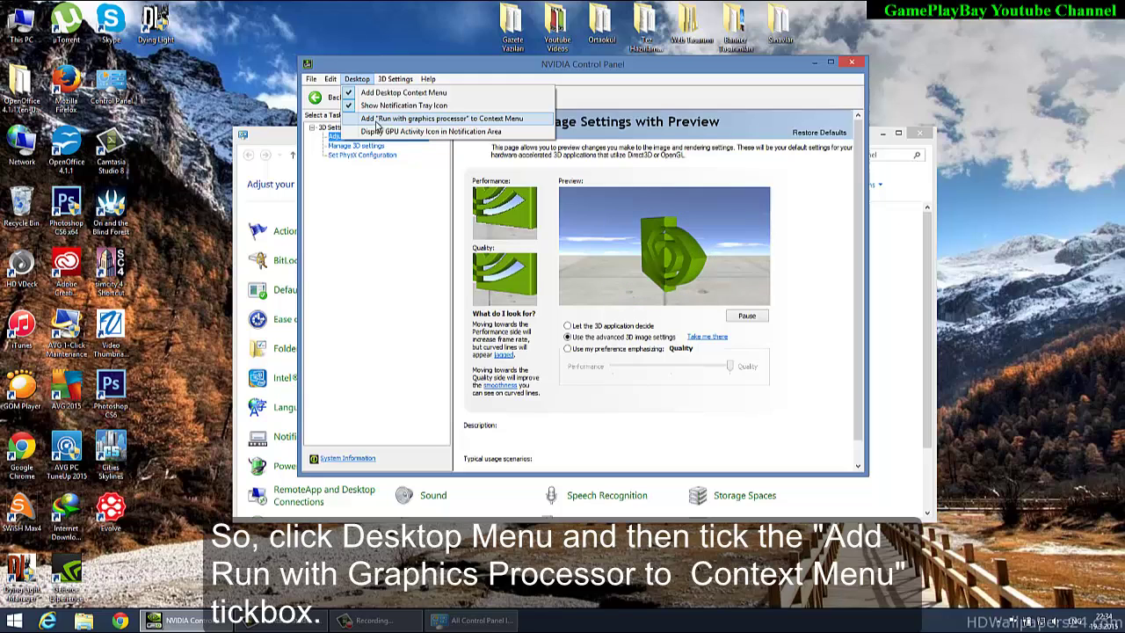
pyautogui.click(377, 120)
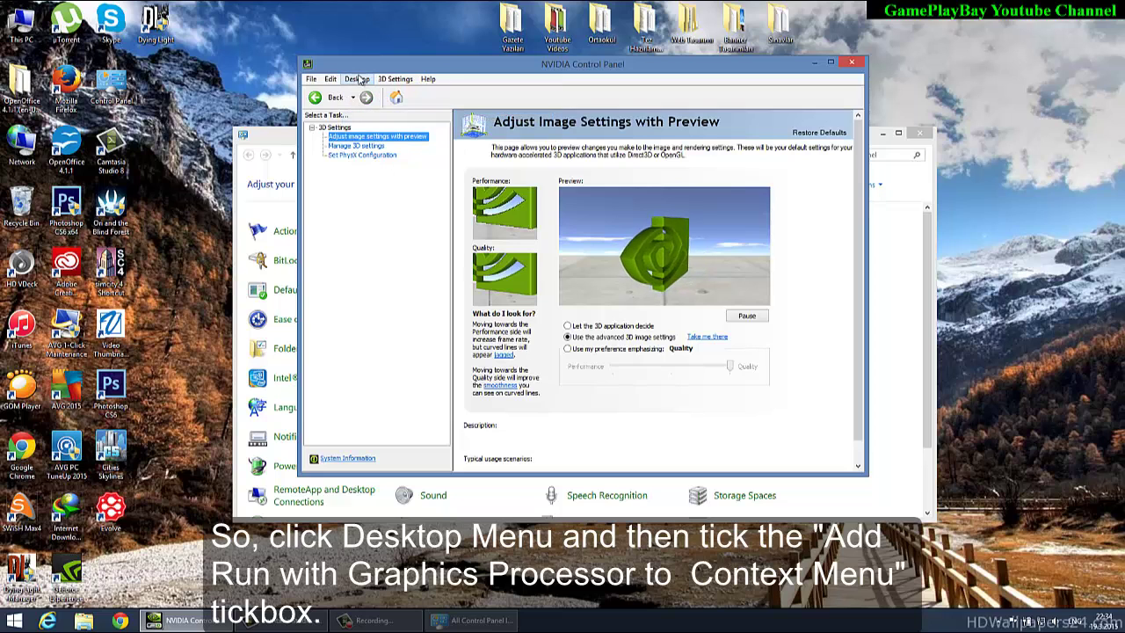
# - Minimize both open windows and examine the graphics processor choices offered for the SimCity 4 desktop shortcut
pyautogui.click(815, 64)
pyautogui.click(882, 134)
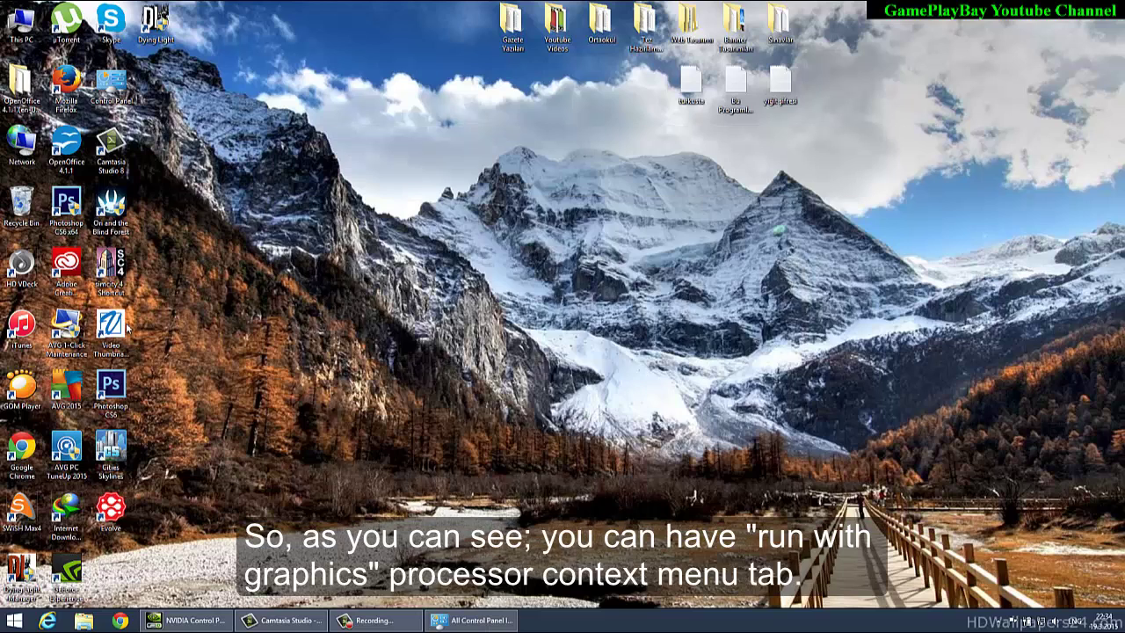
pyautogui.rightClick(114, 280)
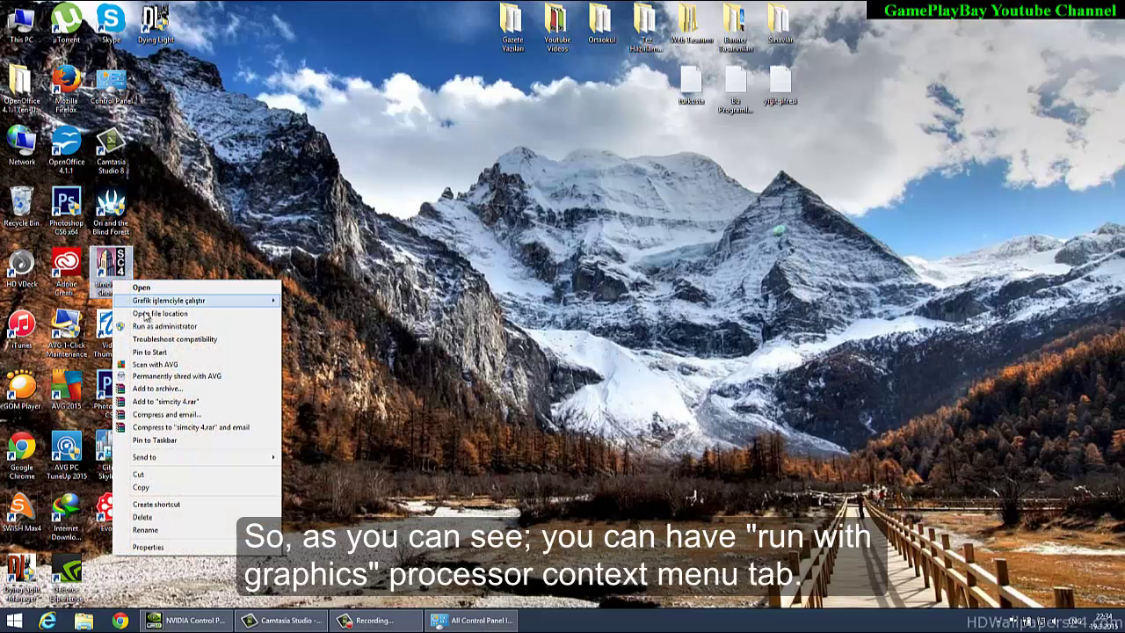
pyautogui.moveTo(194, 301)
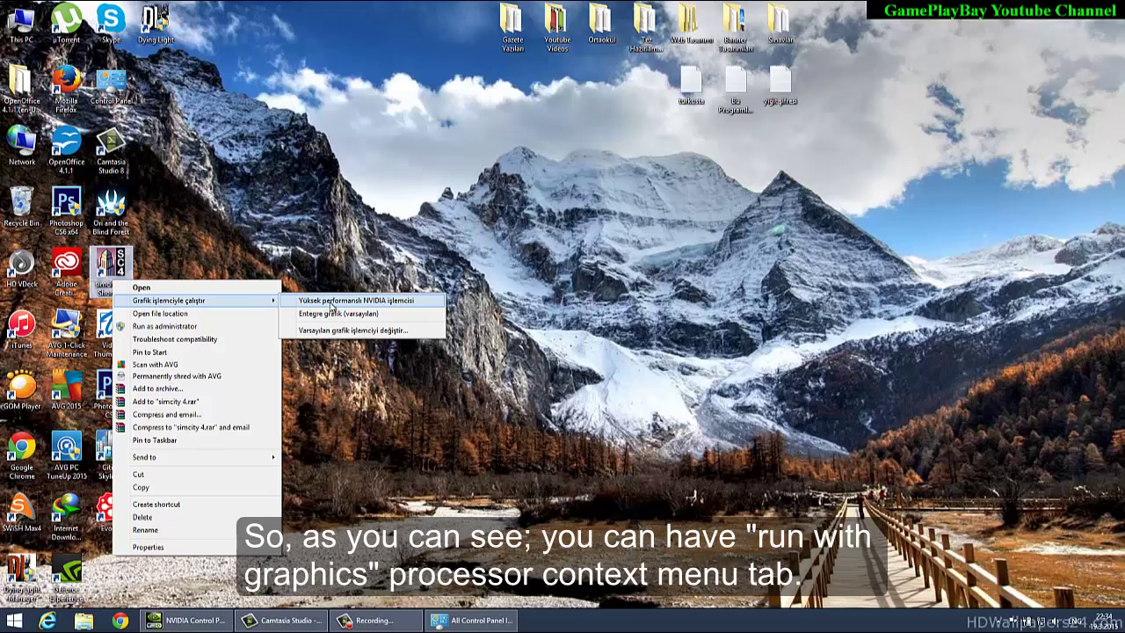
pyautogui.click(283, 202)
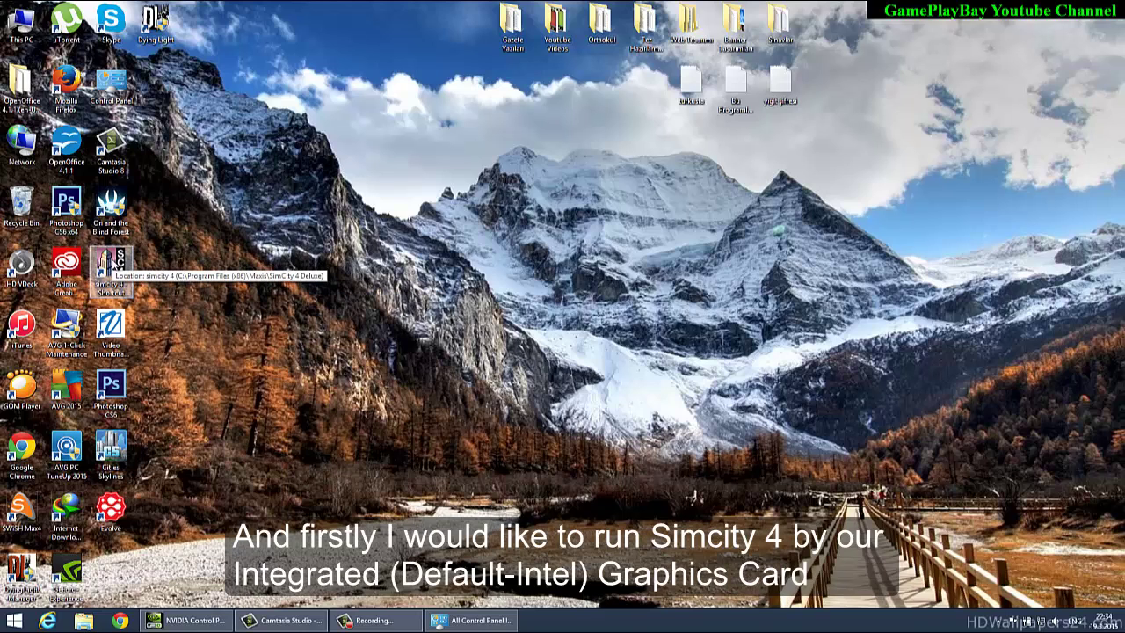
# - Launch SimCity 4 with the default graphics processor and open the Big City Tutorial city for a close-up look
pyautogui.doubleClick(114, 256)
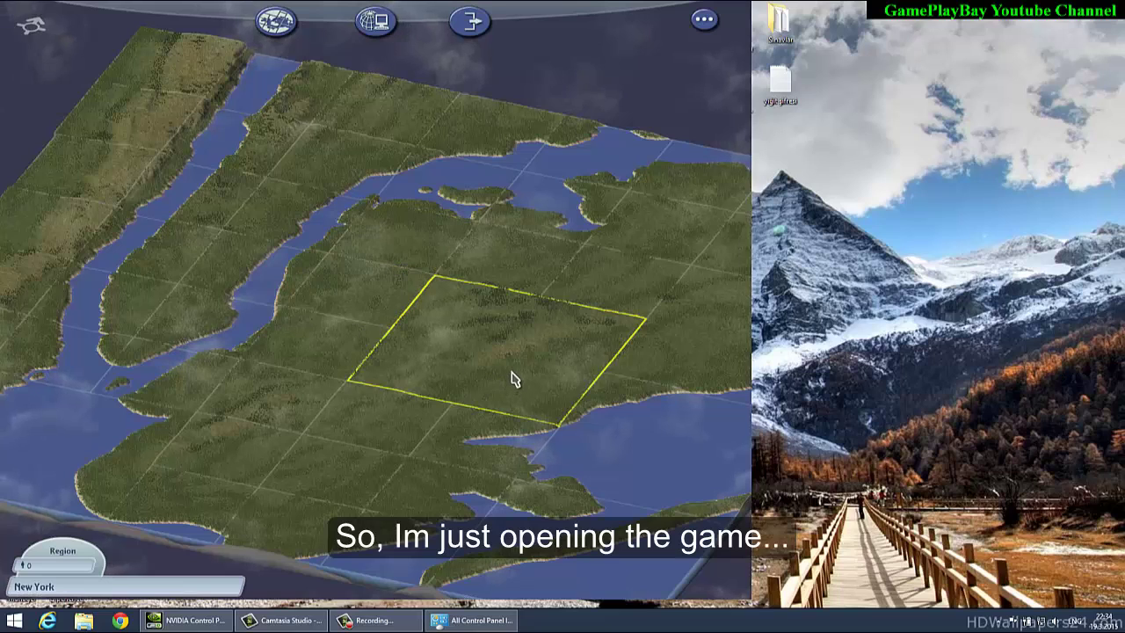
pyautogui.click(514, 378)
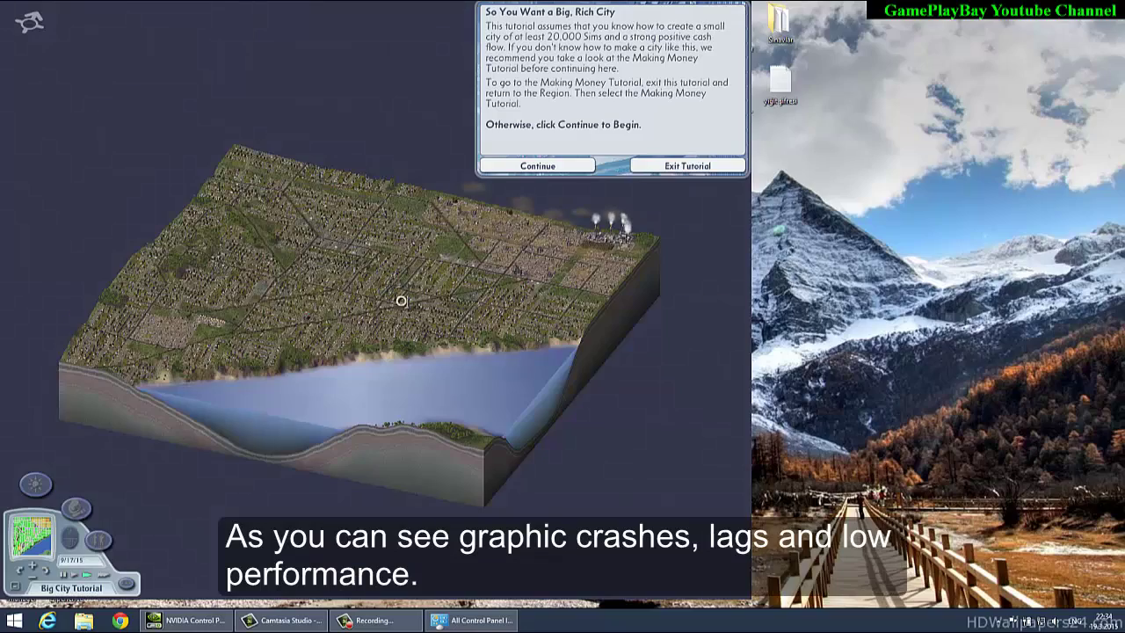
pyautogui.scroll(1, 393, 320)
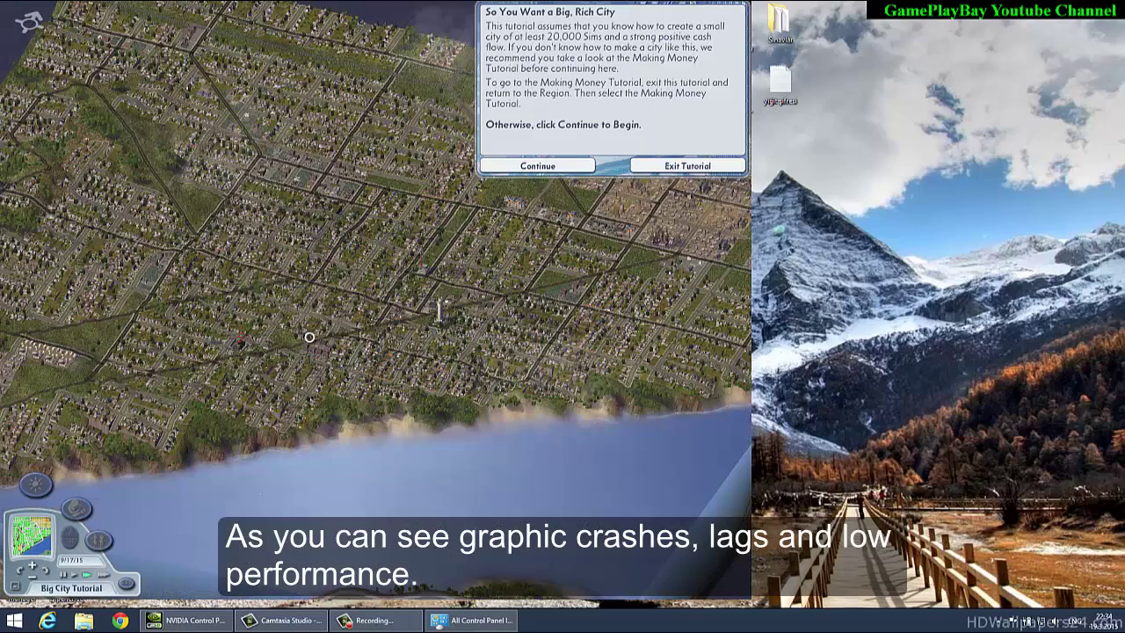
pyautogui.scroll(1, 424, 313)
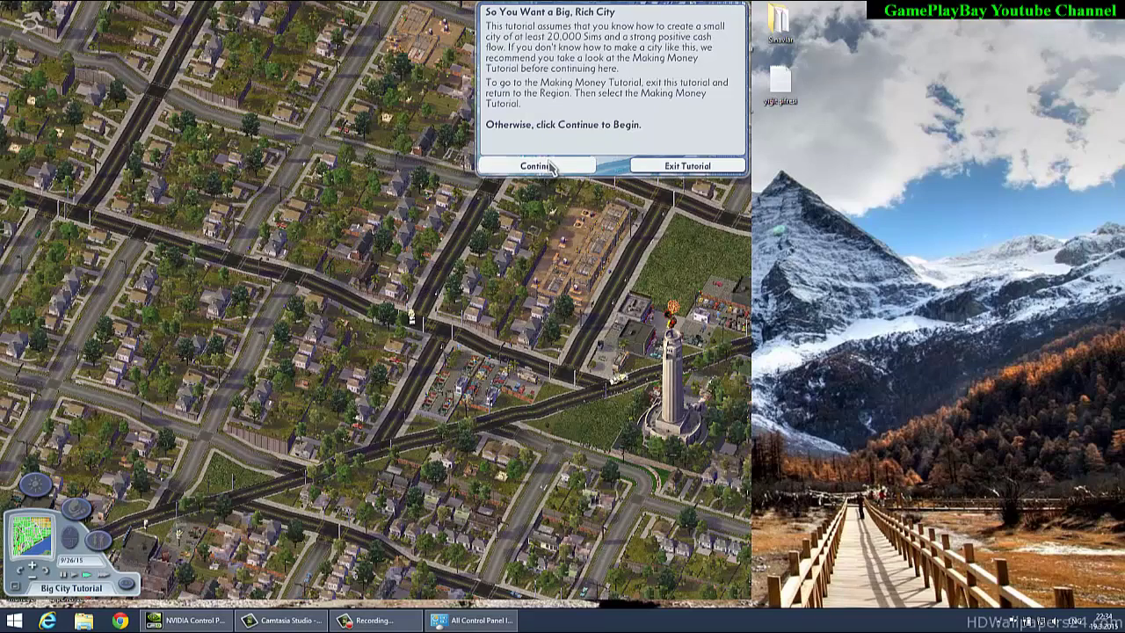
# - Advance through the Big City Tutorial's introductory pages up to "Rezone Existing Neighborhoods" and exit the tutorial
pyautogui.click(564, 169)
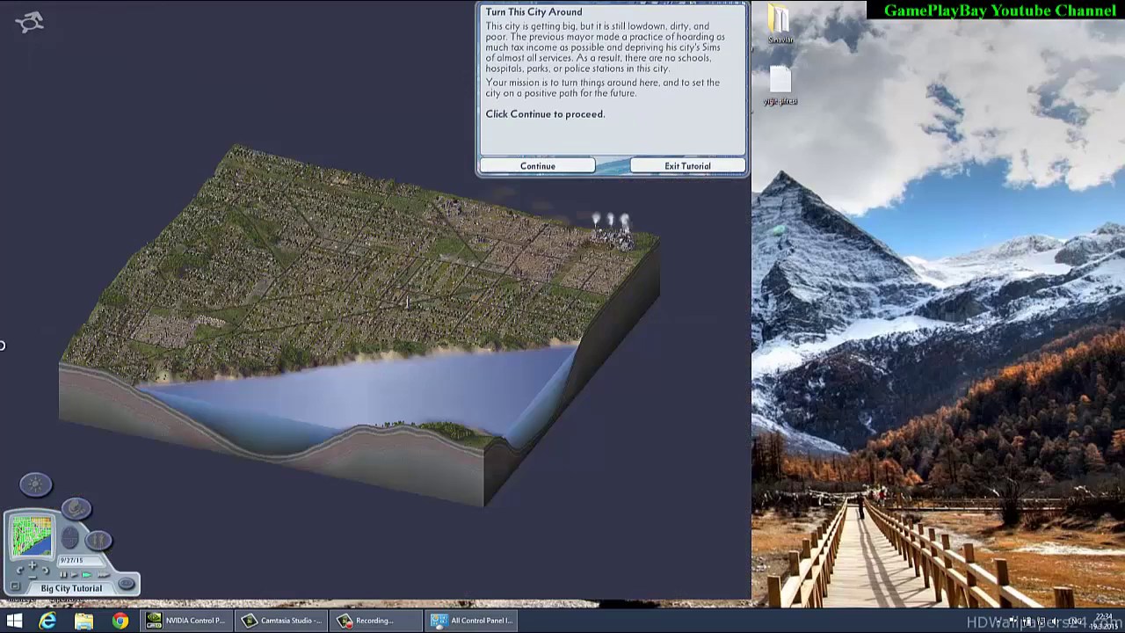
pyautogui.click(536, 167)
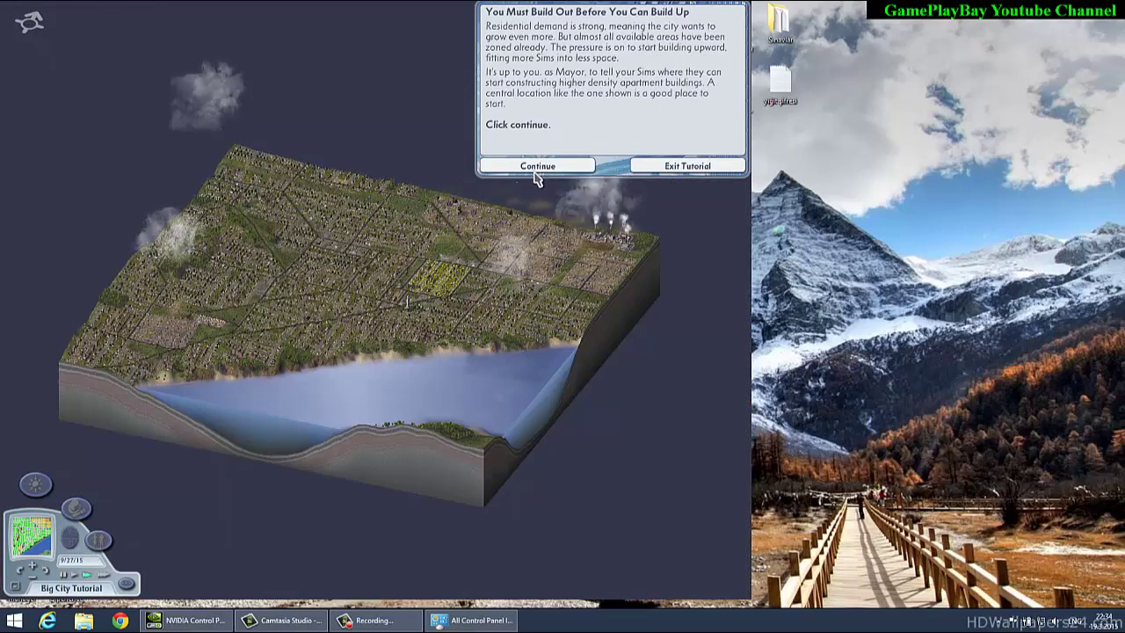
pyautogui.click(534, 171)
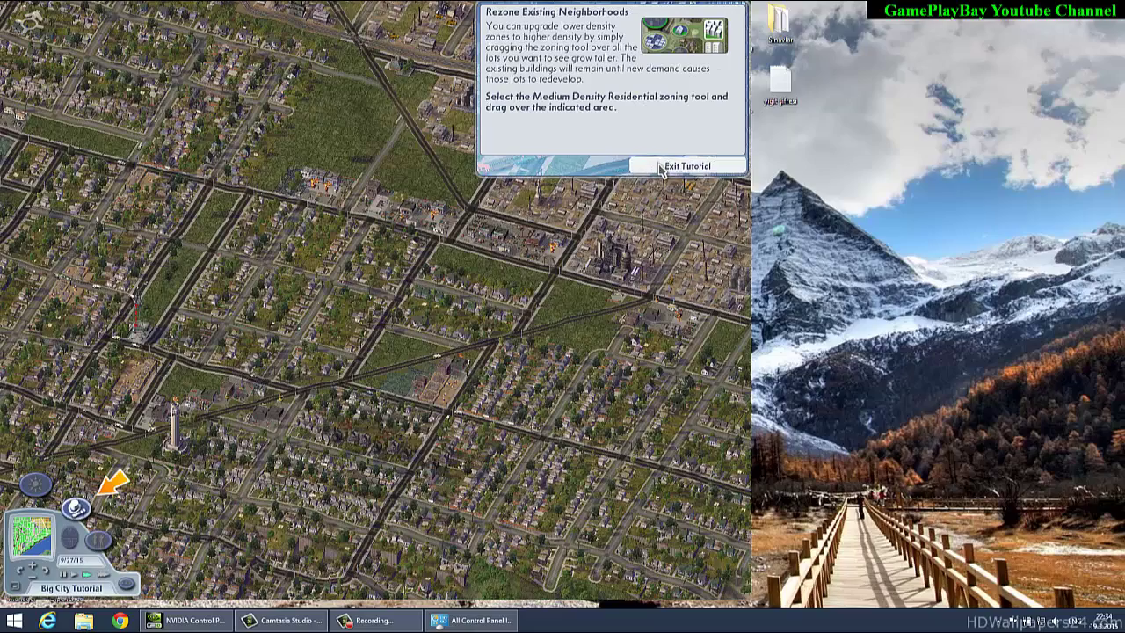
pyautogui.click(654, 167)
pyautogui.click(615, 113)
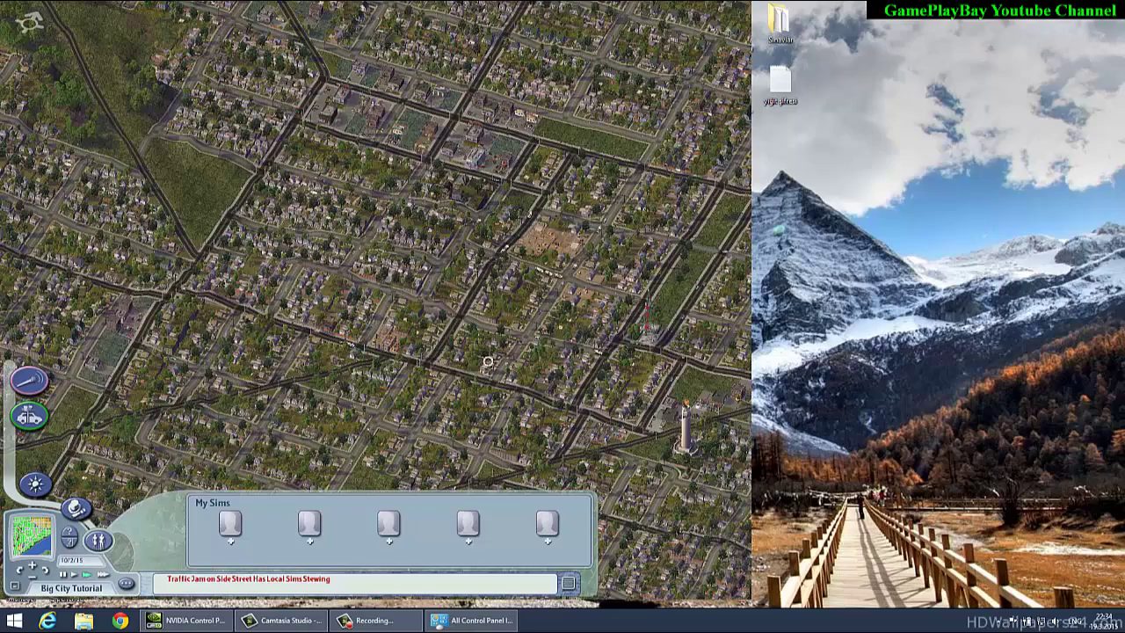
# - Look over the city's streets up close and quit SimCity 4 without saving
pyautogui.scroll(1, 410, 349)
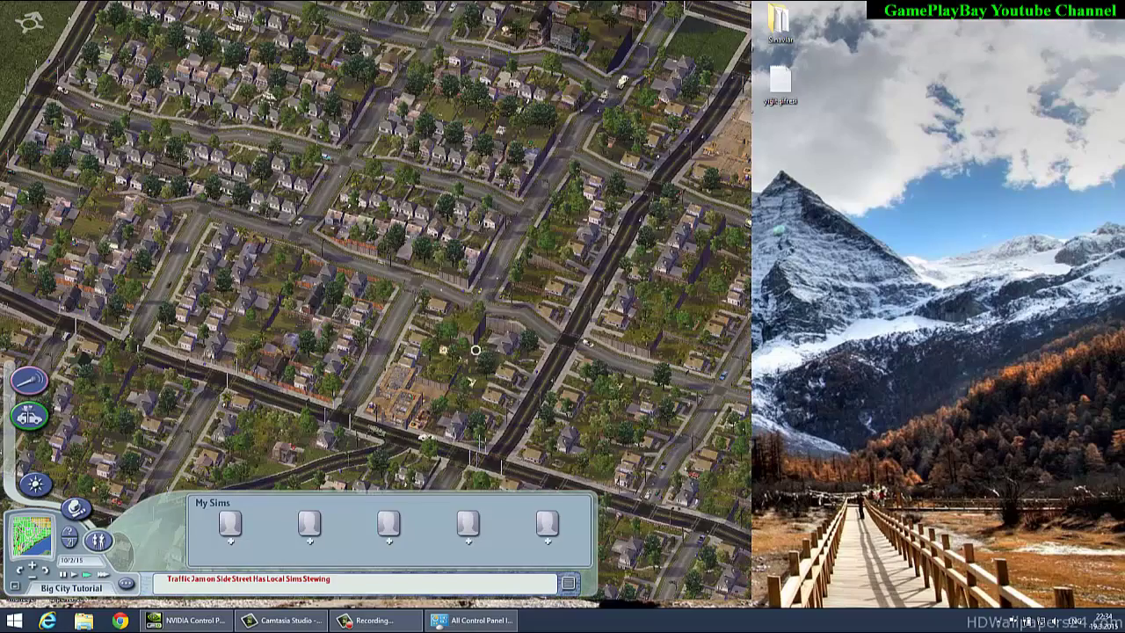
pyautogui.moveTo(126, 156); pyautogui.dragTo(121, 97)
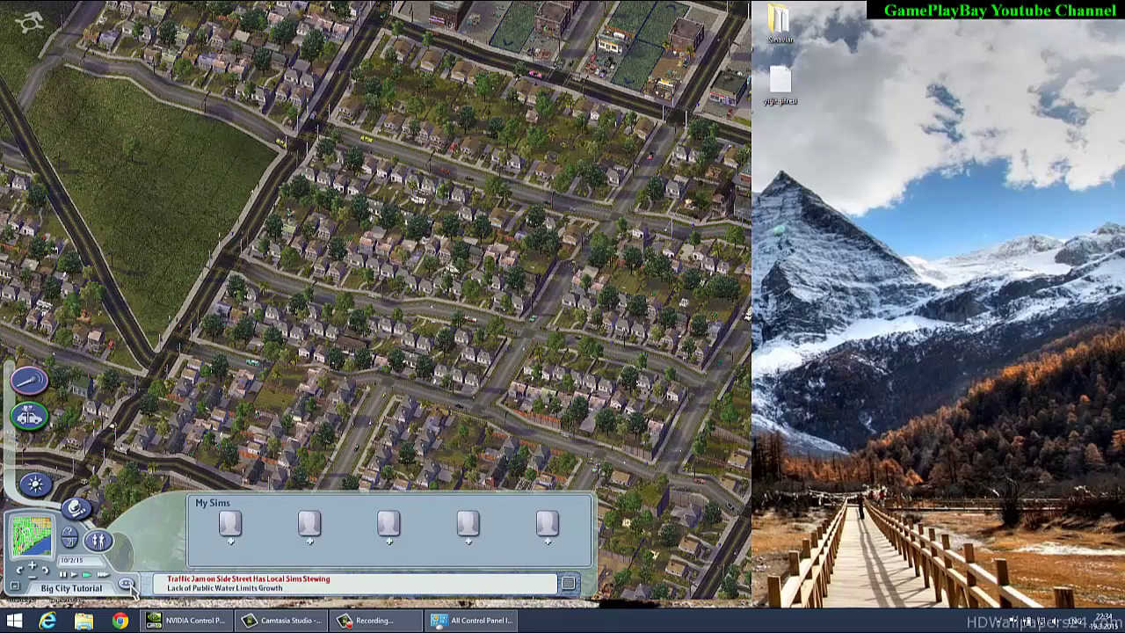
pyautogui.click(127, 583)
pyautogui.click(243, 584)
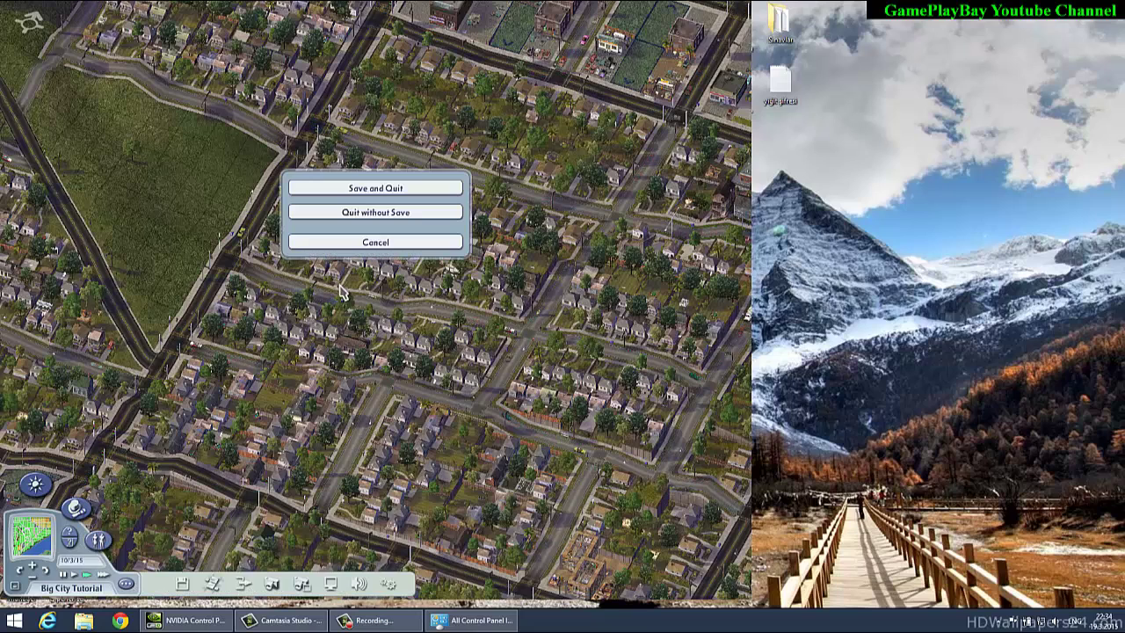
pyautogui.click(383, 223)
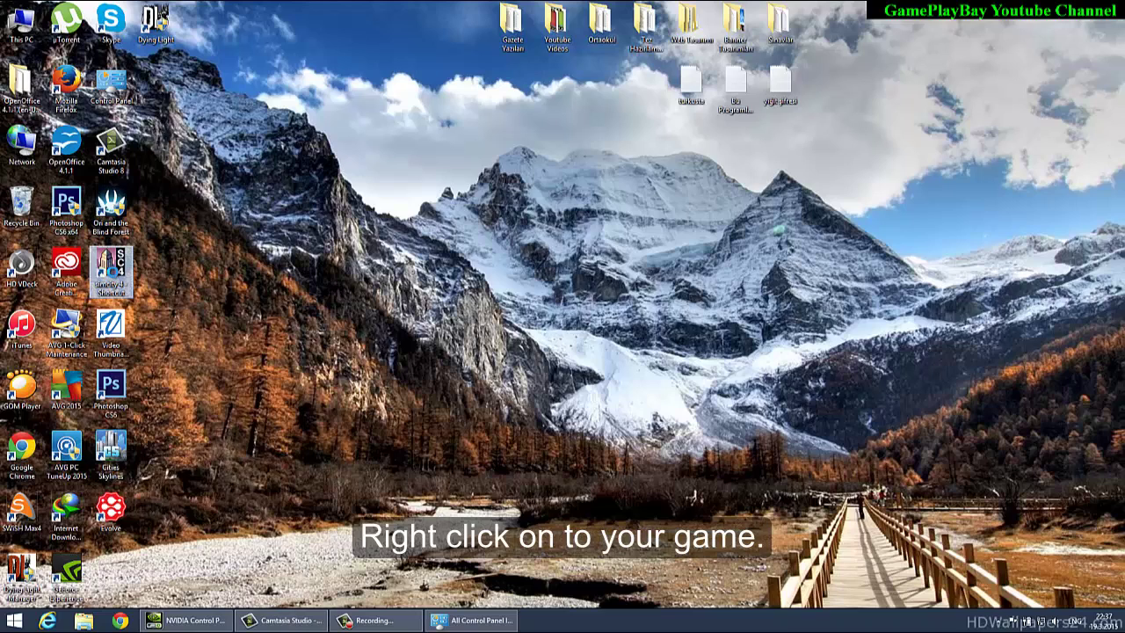
# - Show the high-performance NVIDIA option among the graphics processor choices for the SimCity 4 shortcut
pyautogui.rightClick(112, 273)
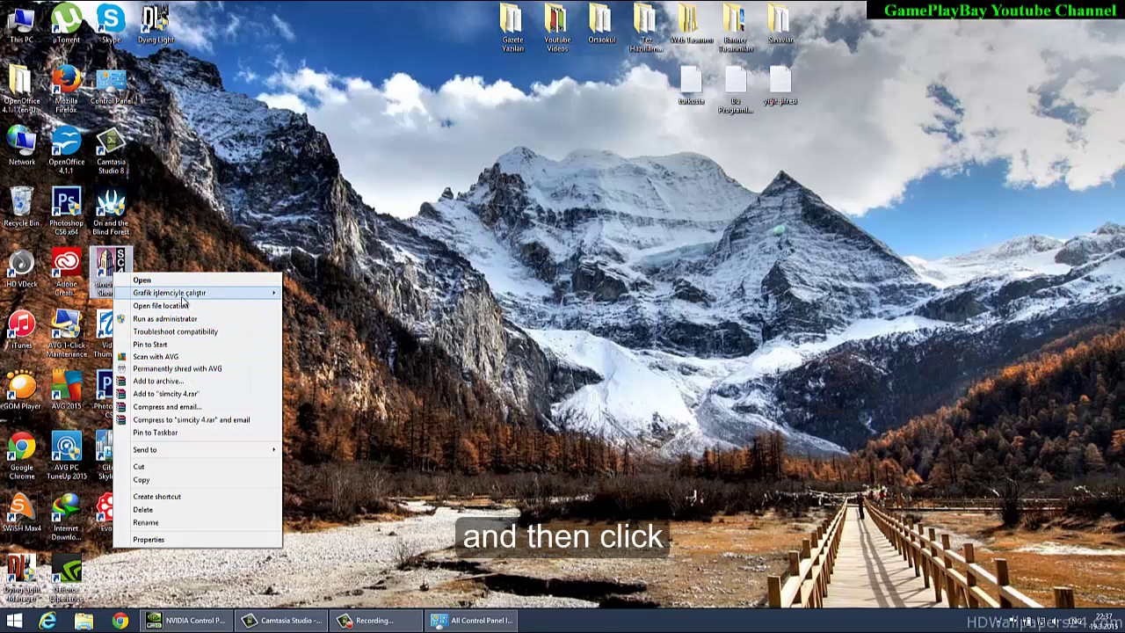
pyautogui.moveTo(182, 297)
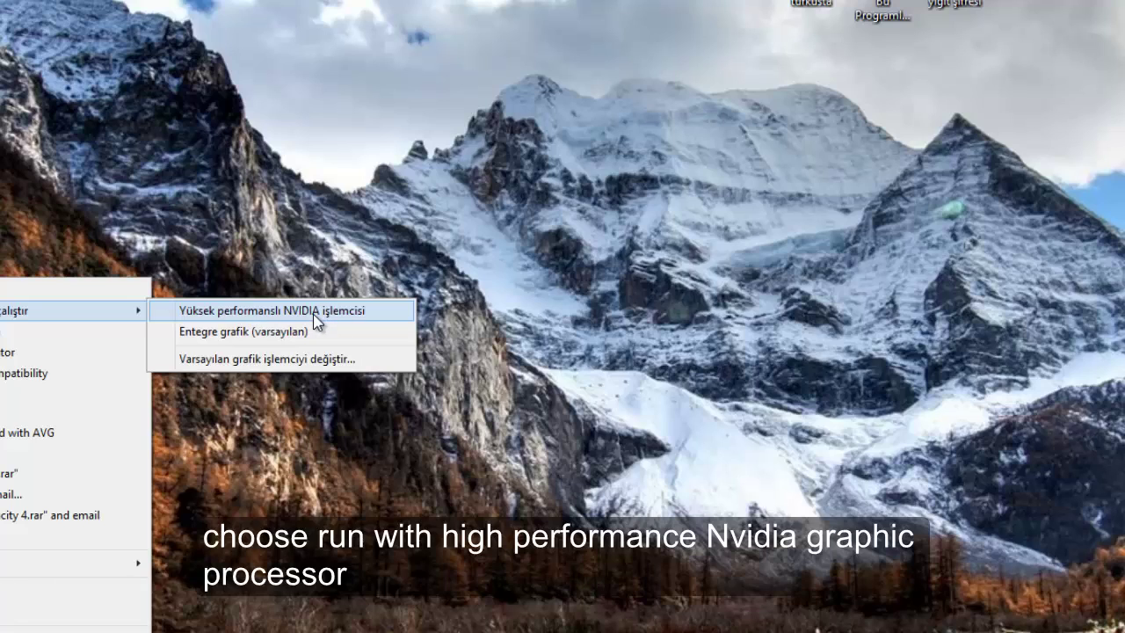
# - In the NVIDIA 3D program settings, set SimCity 4.0's preferred graphics processor to High-performance NVIDIA processor, apply it and close the NVIDIA Control Panel
pyautogui.click(413, 592)
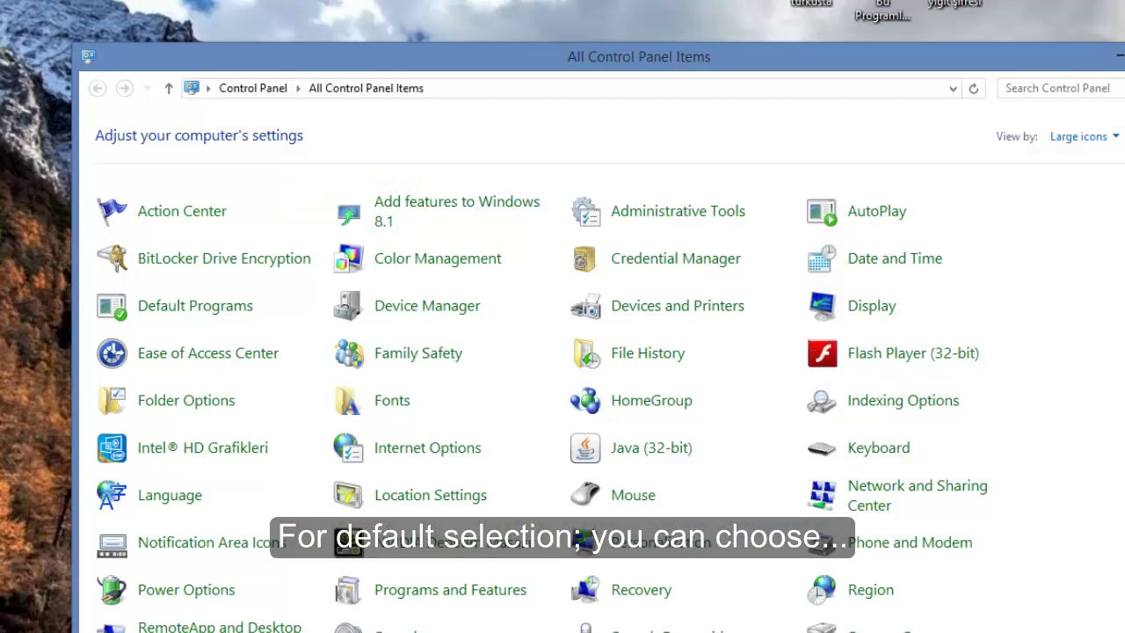
pyautogui.click(206, 625)
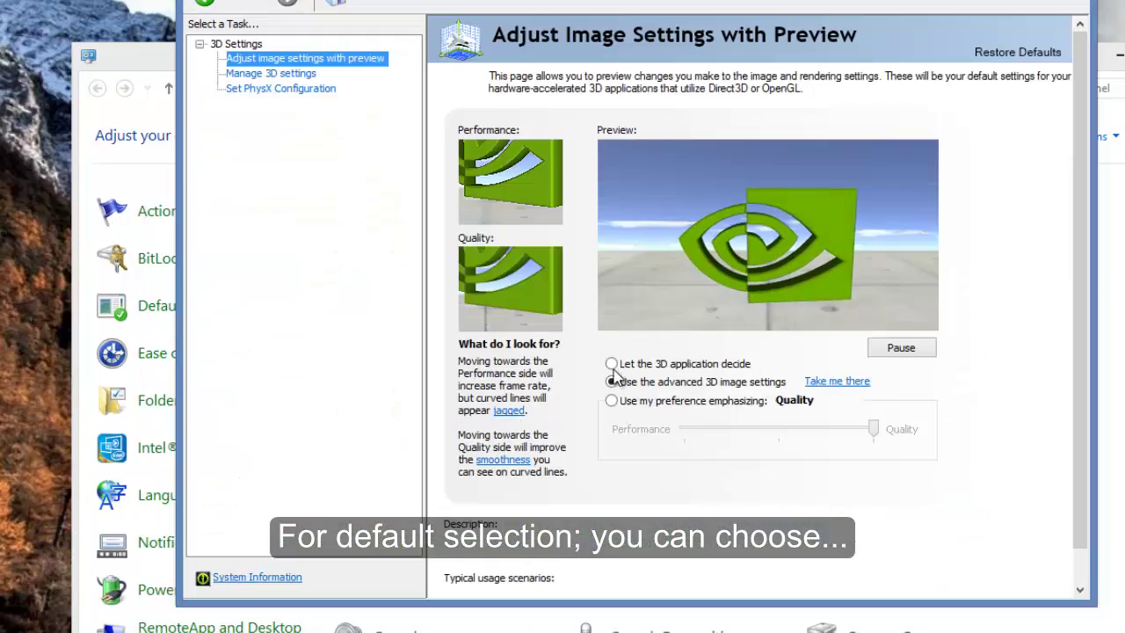
pyautogui.click(294, 74)
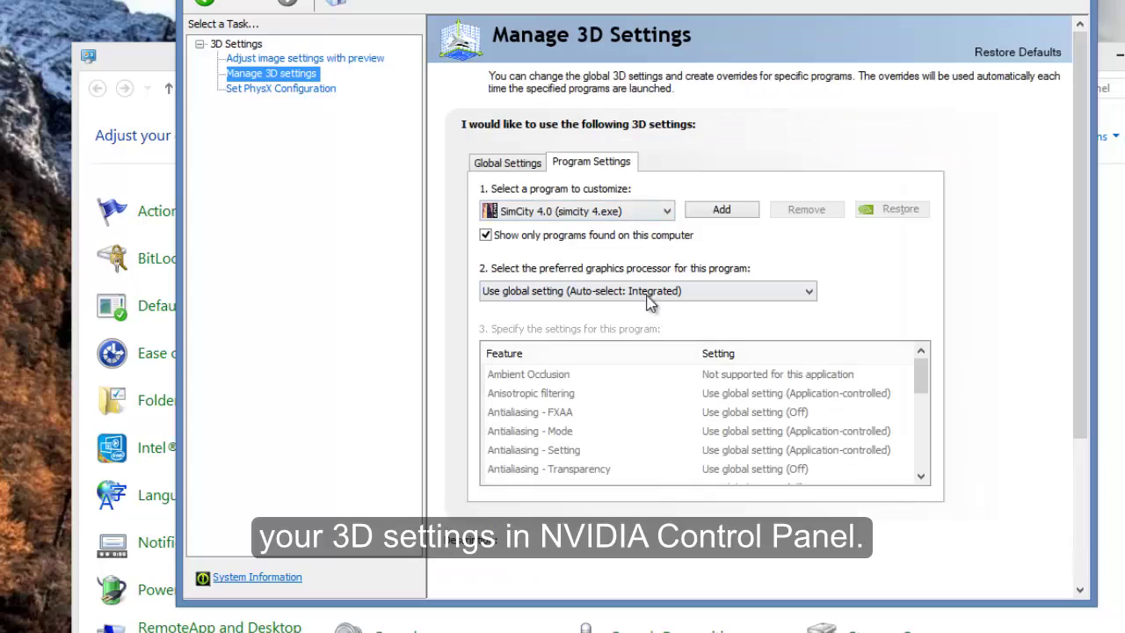
pyautogui.moveTo(650, 294)
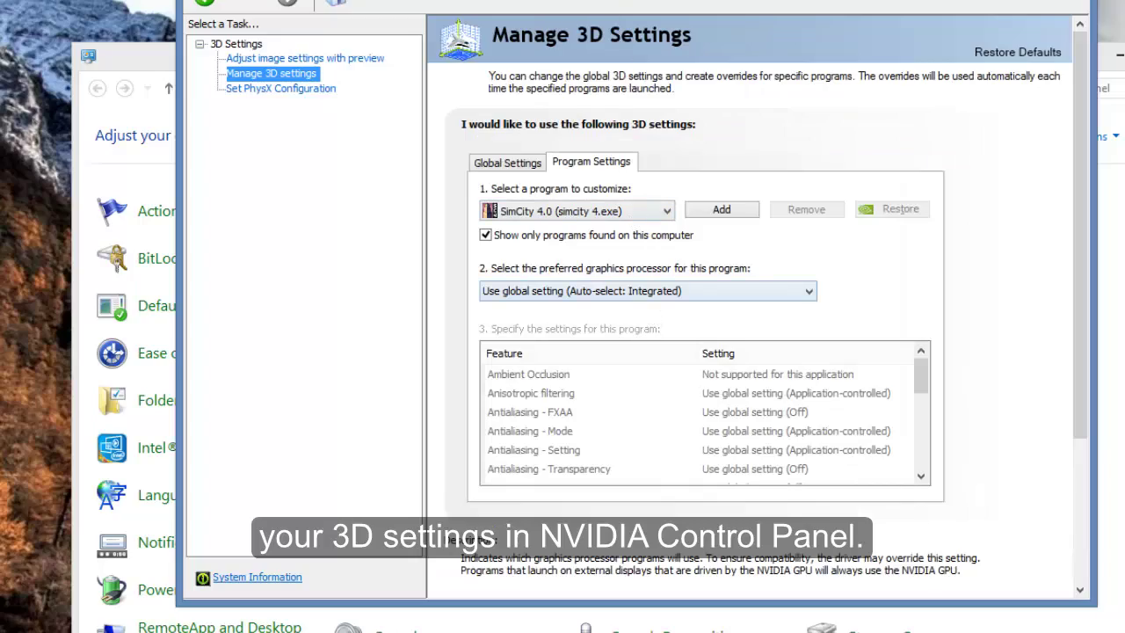
pyautogui.click(773, 293)
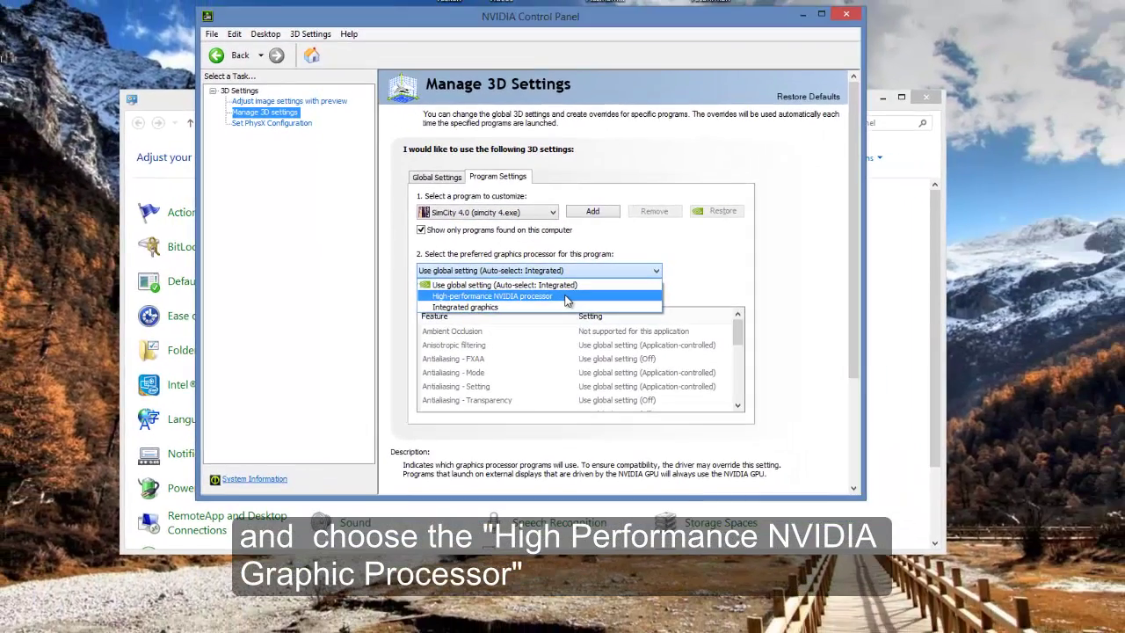
pyautogui.click(566, 297)
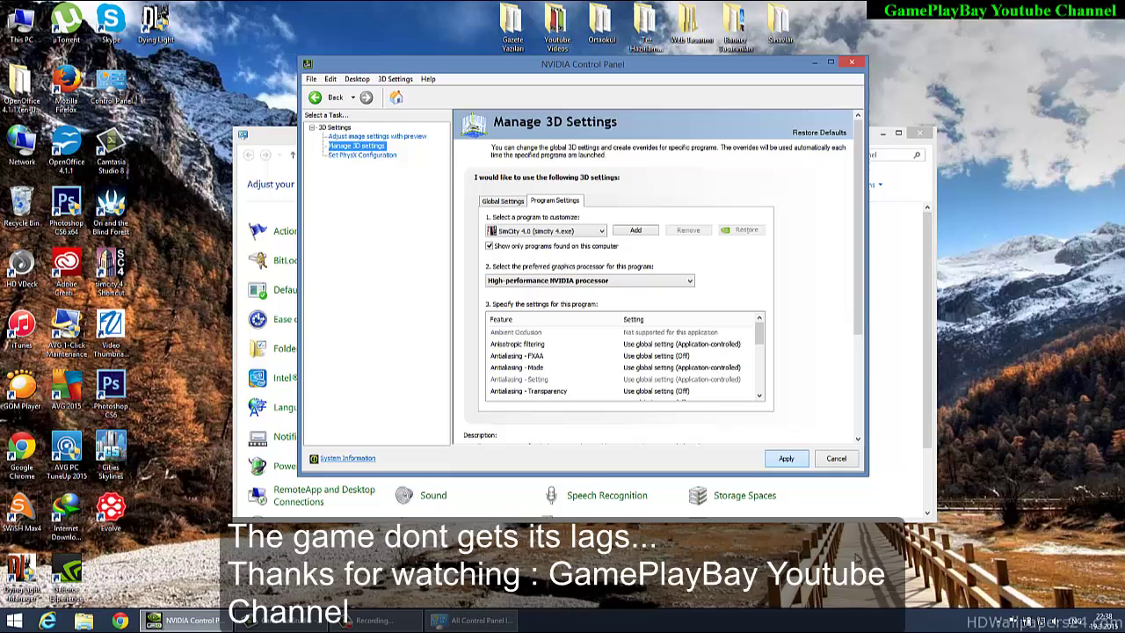
pyautogui.click(853, 62)
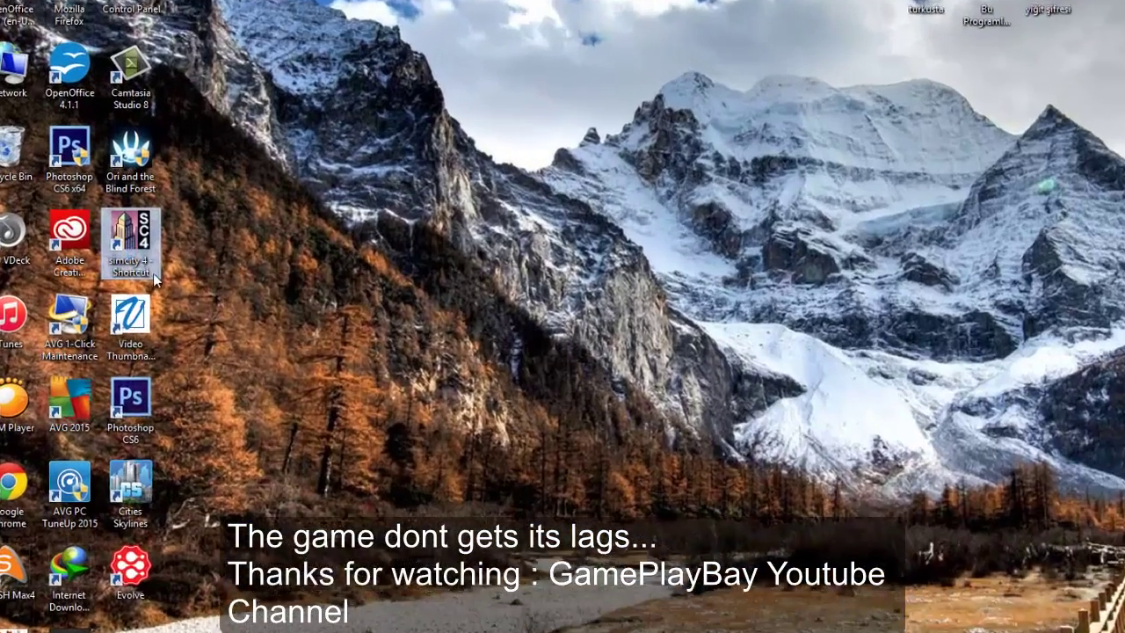
# - Run SimCity 4 with the high-performance NVIDIA processor (Yüksek performanslı NVIDIA işlemcisi) and select the Big City Tutorial city in the Timbuktu region
pyautogui.rightClick(127, 254)
pyautogui.moveTo(228, 282)
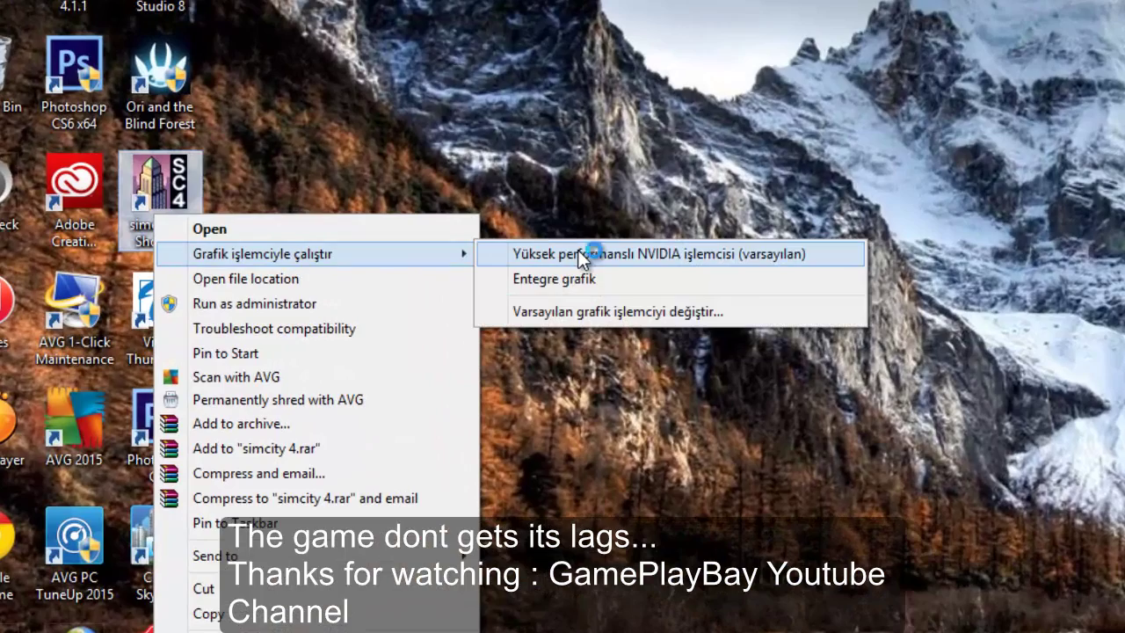
pyautogui.click(577, 250)
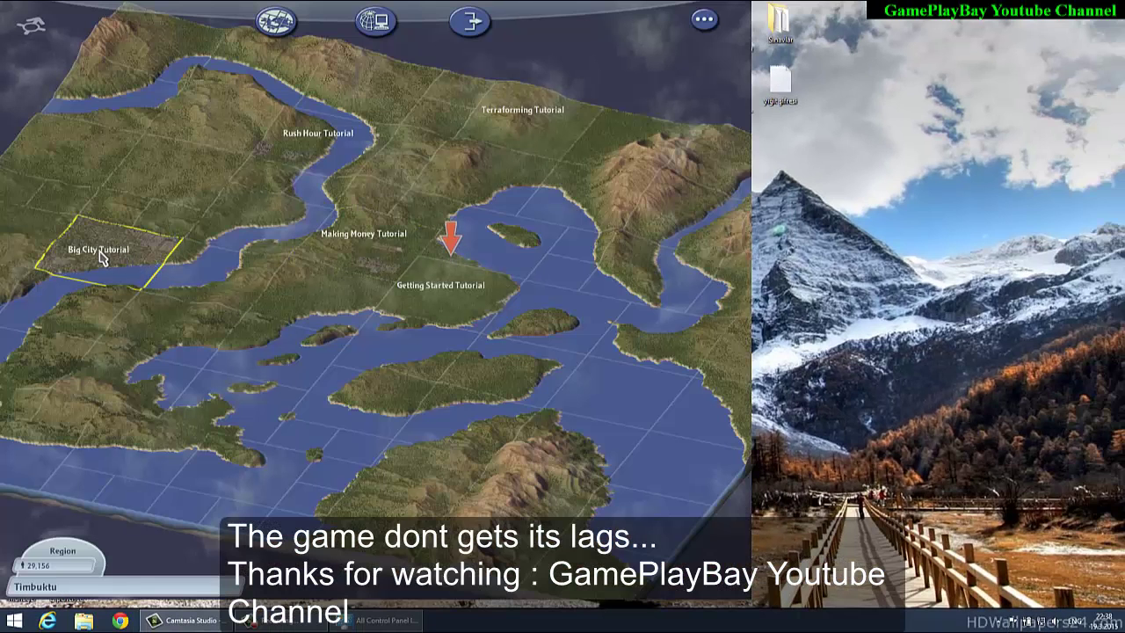
pyautogui.click(104, 259)
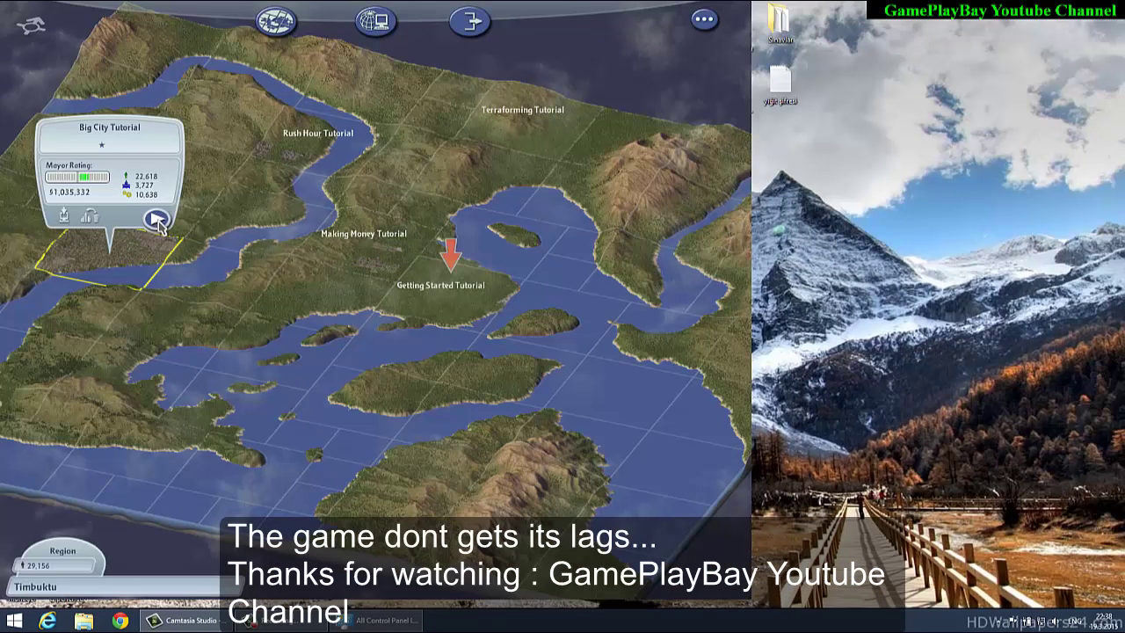